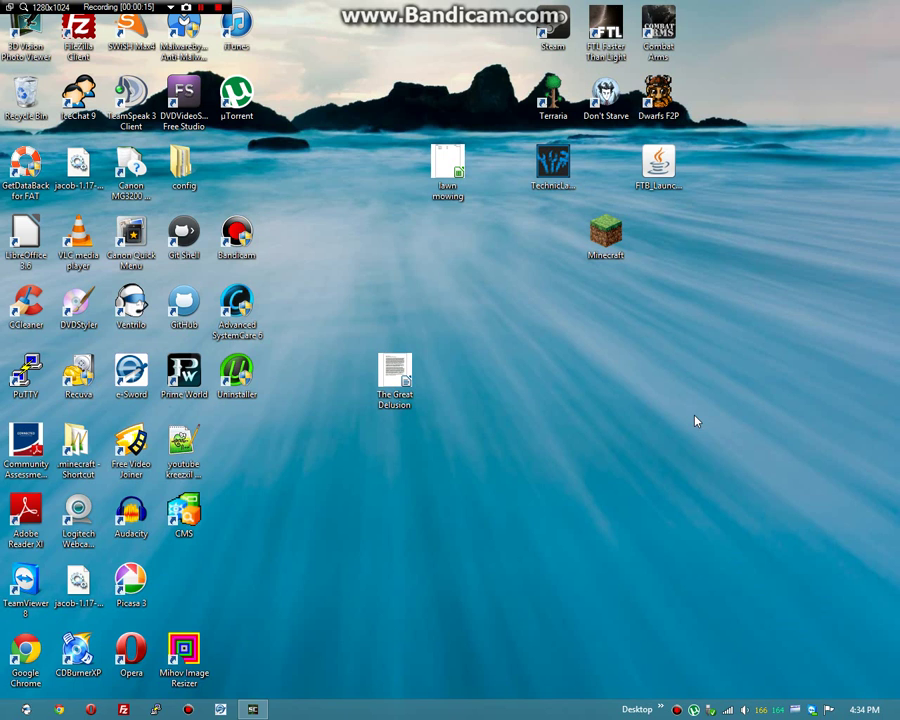
# Step: Launch Chrome and load the StellarCraft modpack site via the 'stell' address suggestion
pyautogui.click(59, 711)
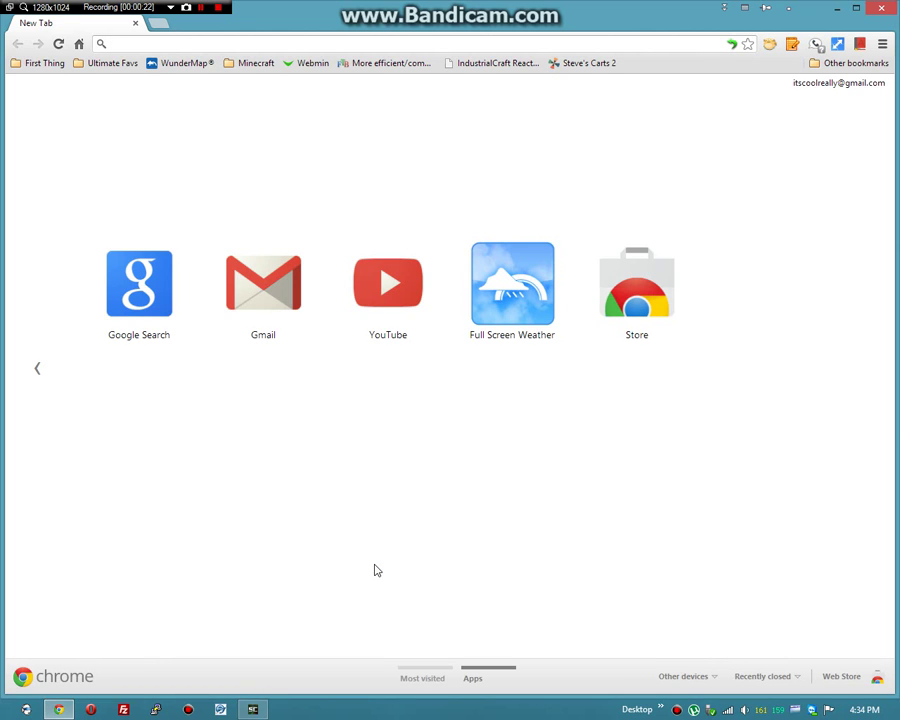
pyautogui.write('stell')
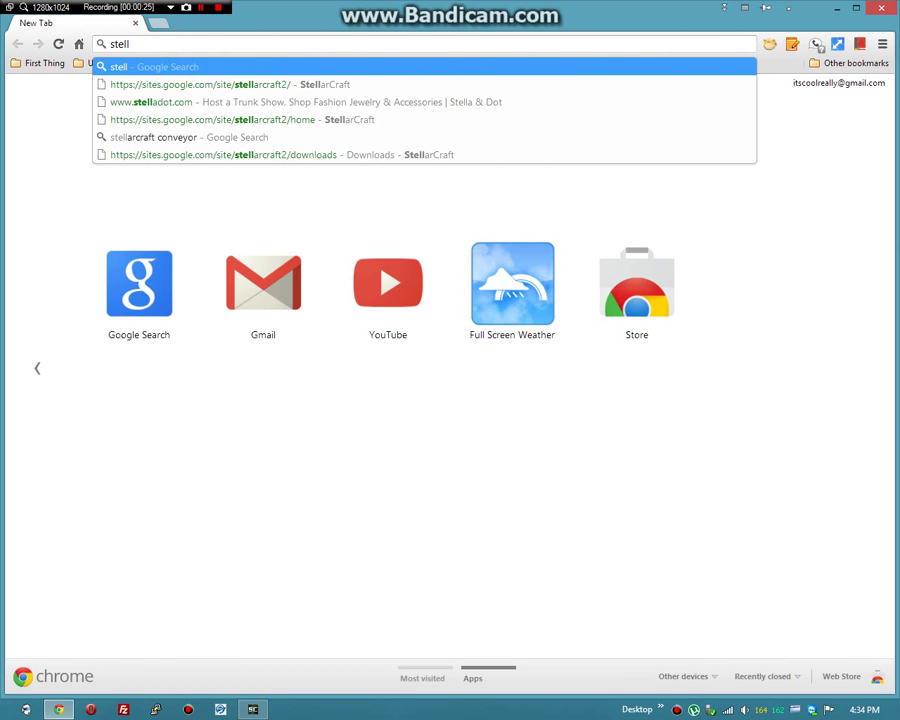
pyautogui.press('Down')
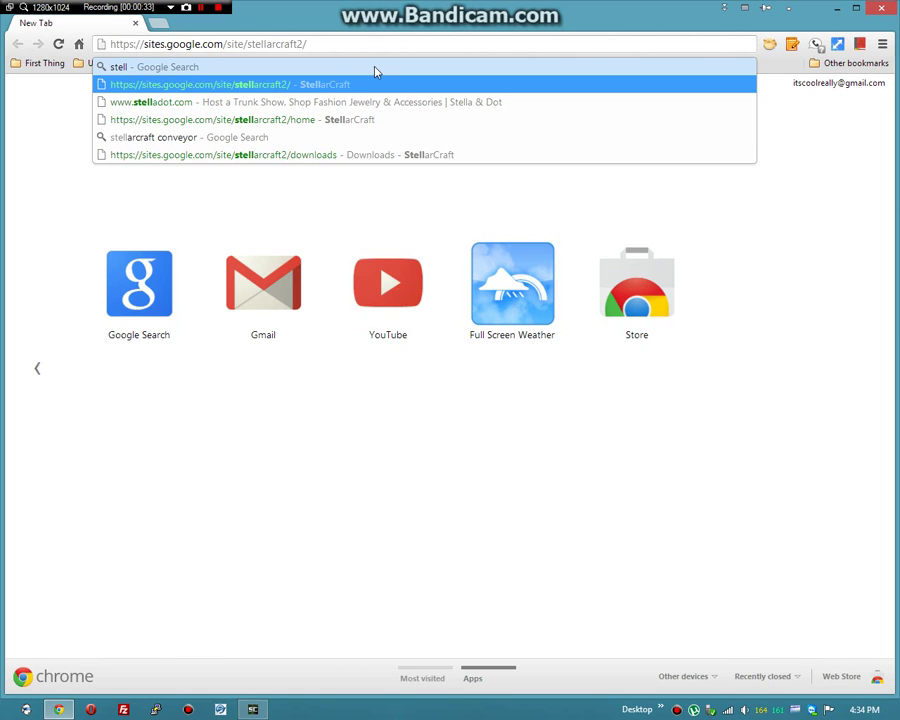
pyautogui.press('Return')
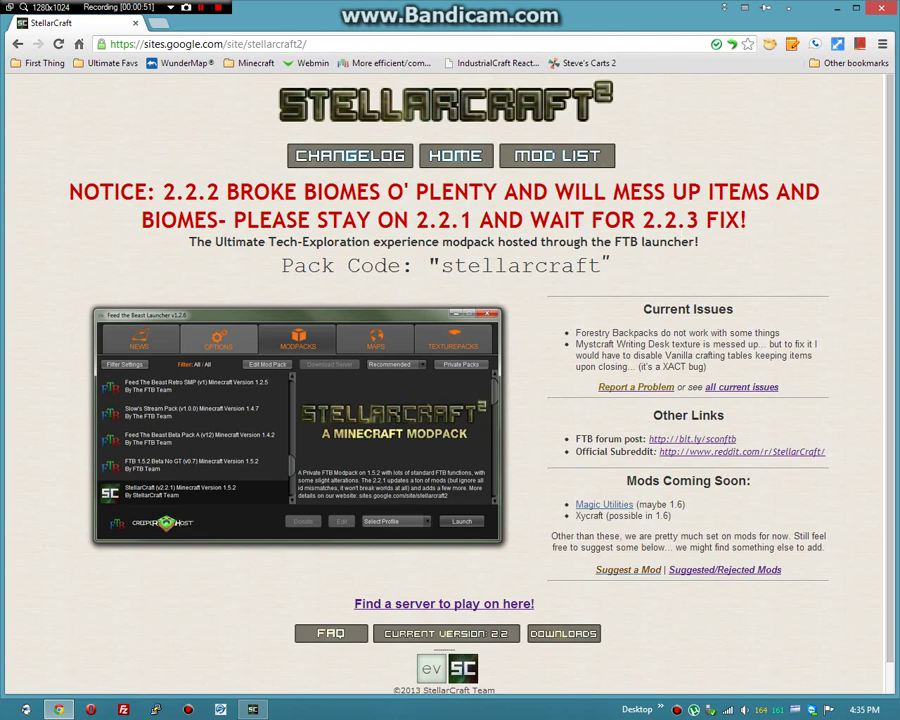
# Step: Follow the StellarCraft downloads link to MediaFire's sc223p.zip page, then close Chrome
pyautogui.click(552, 634)
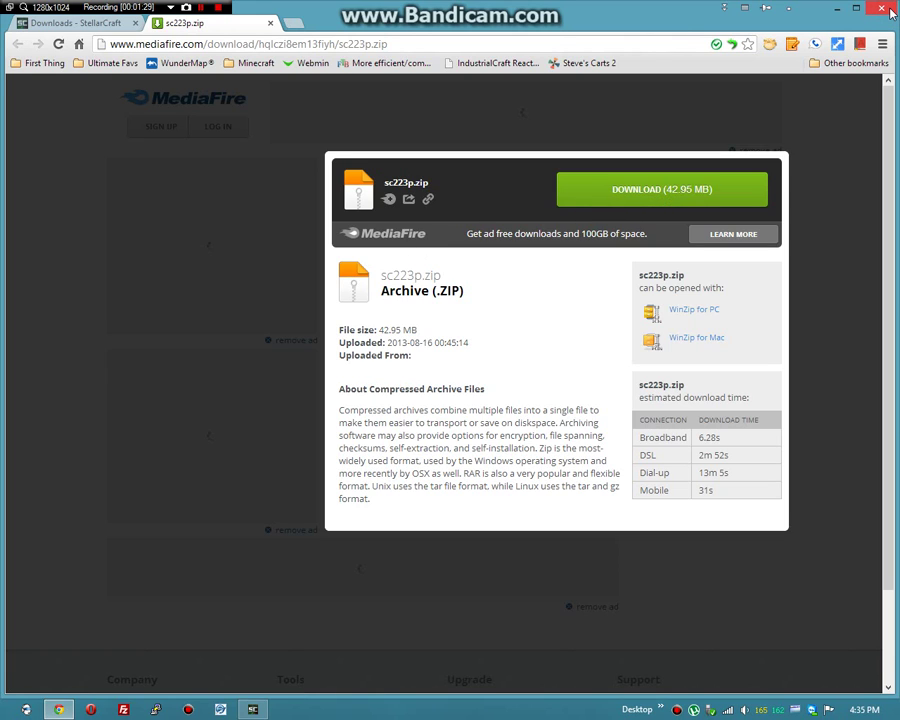
pyautogui.click(890, 12)
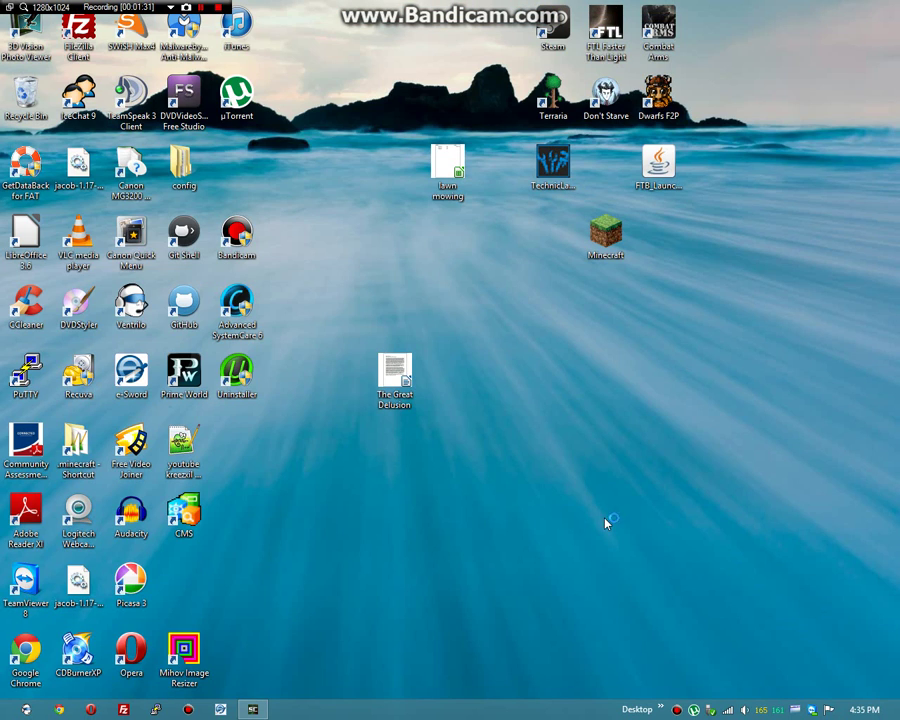
# Step: Open D:\4ftb and delete the old sc223p folder to the Recycle Bin
pyautogui.press('super+e')
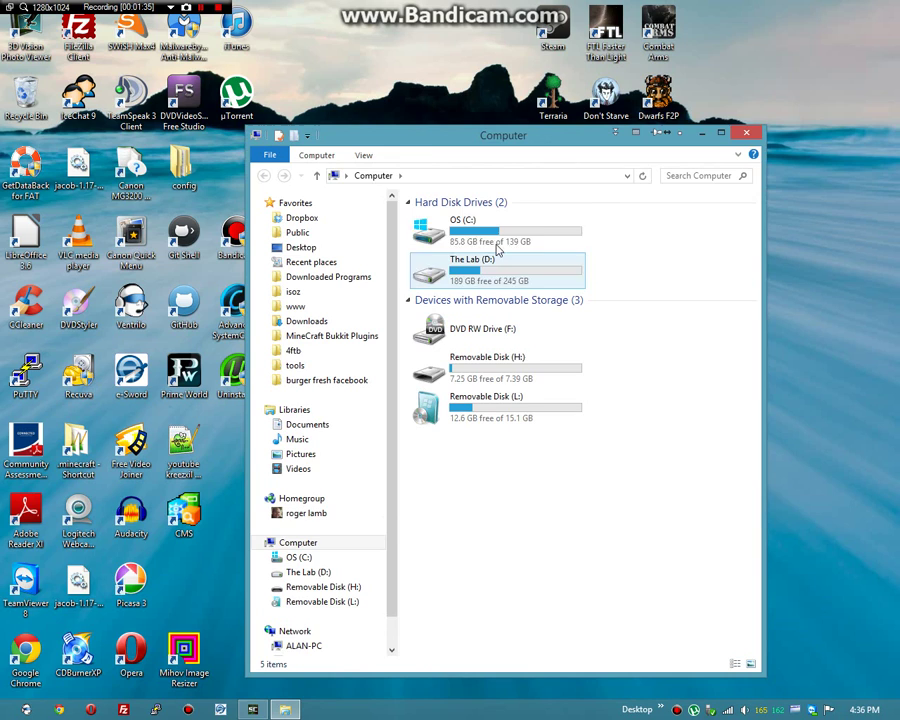
pyautogui.click(493, 277)
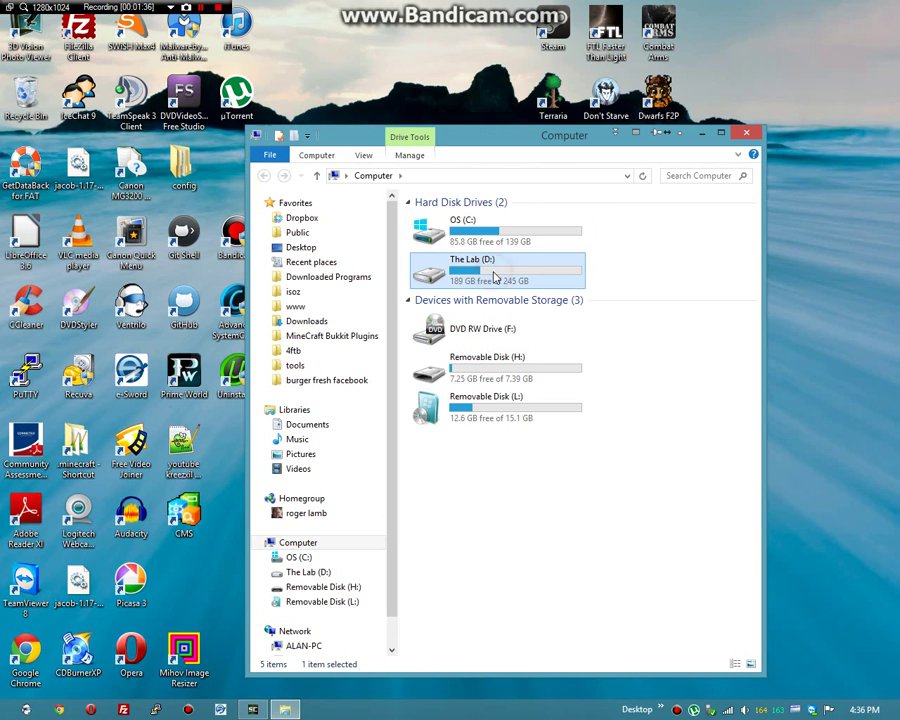
pyautogui.doubleClick(493, 277)
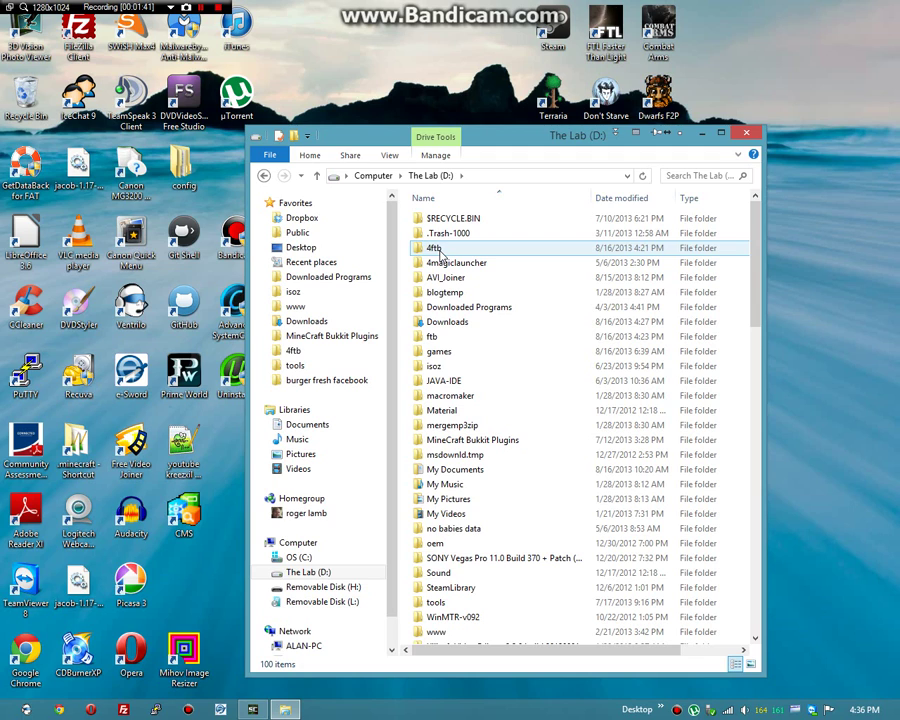
pyautogui.doubleClick(436, 249)
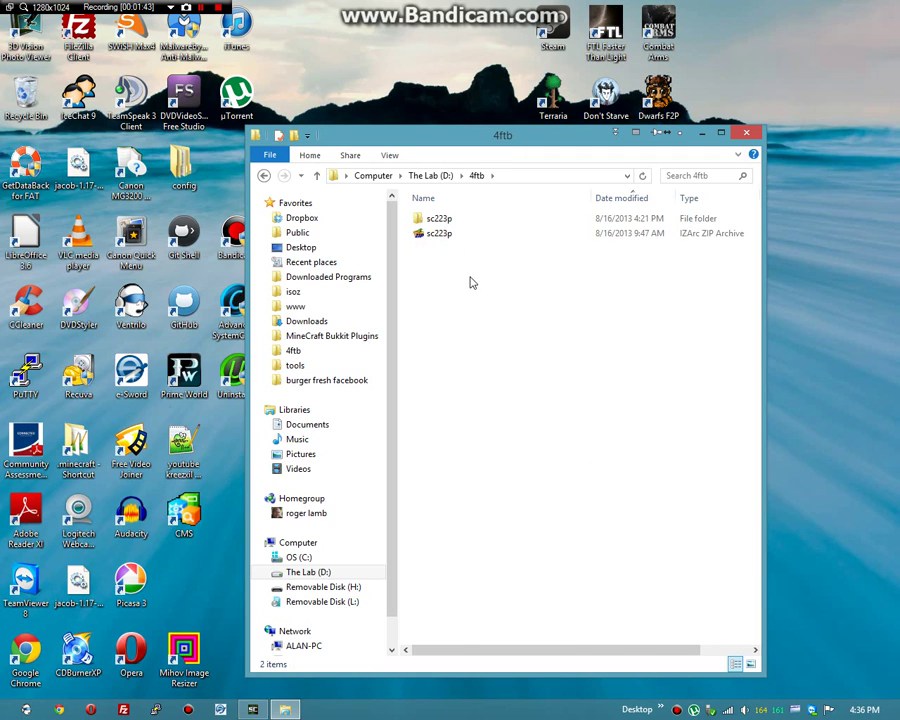
pyautogui.rightClick(437, 222)
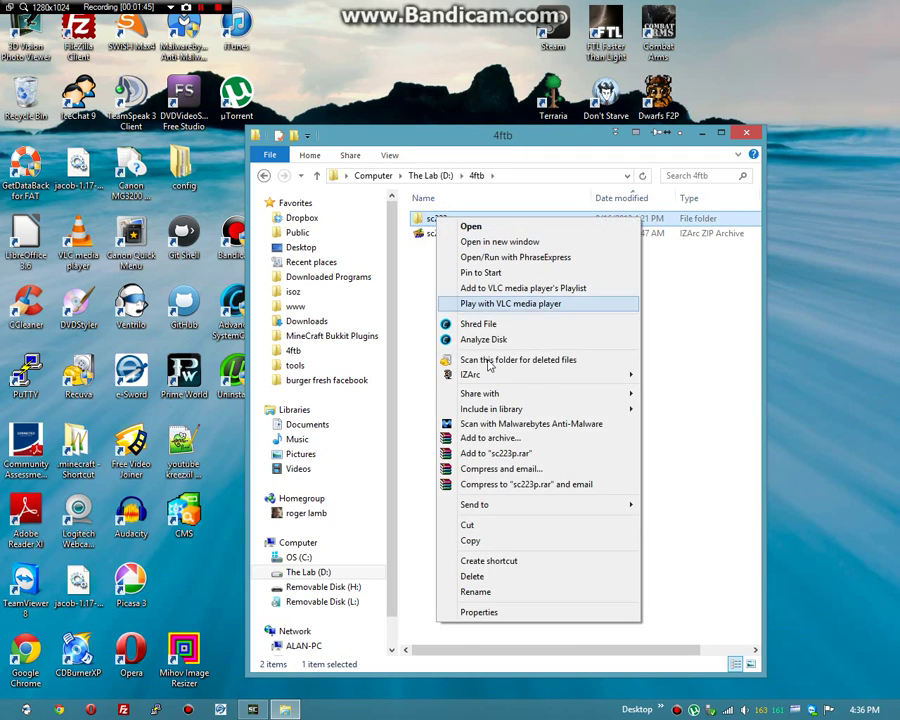
pyautogui.click(478, 583)
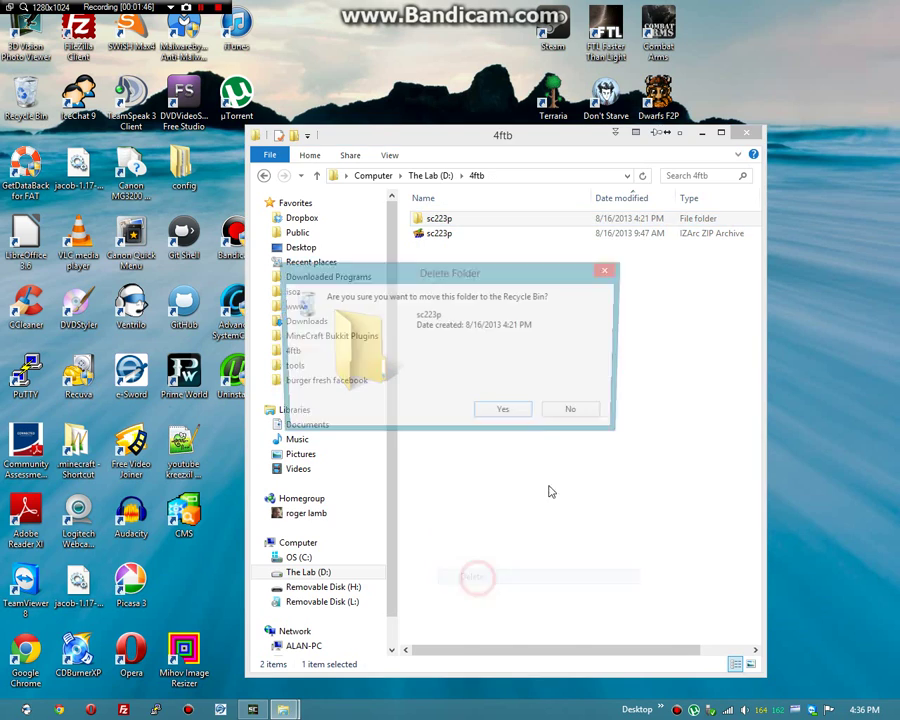
pyautogui.click(514, 416)
# Step: Extract sc223p.zip with IZArc into a new sc223p folder
pyautogui.click(447, 224)
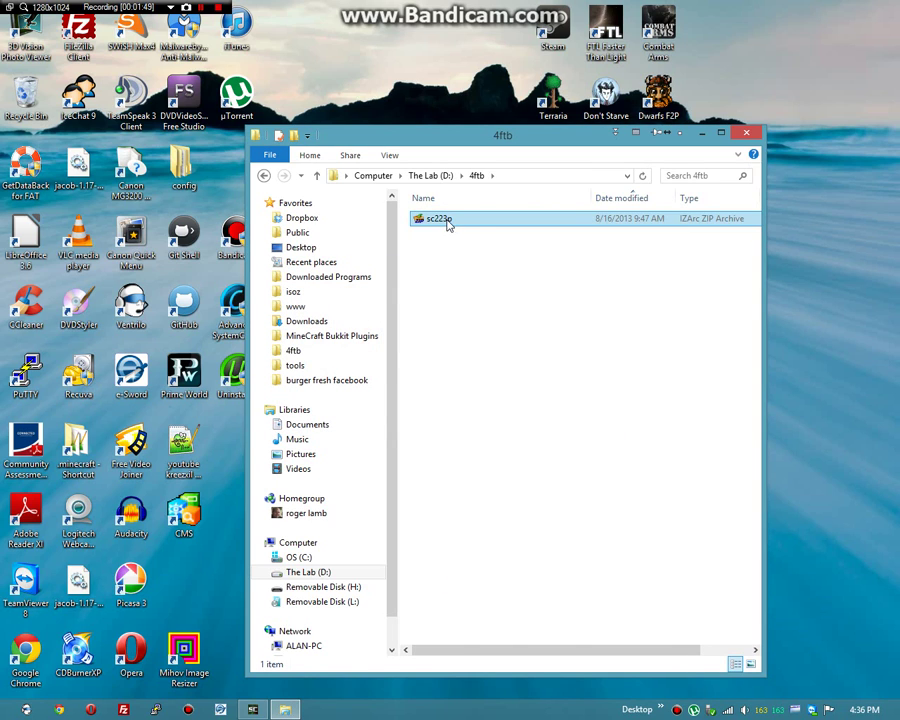
pyautogui.click(446, 221)
pyautogui.rightClick(446, 220)
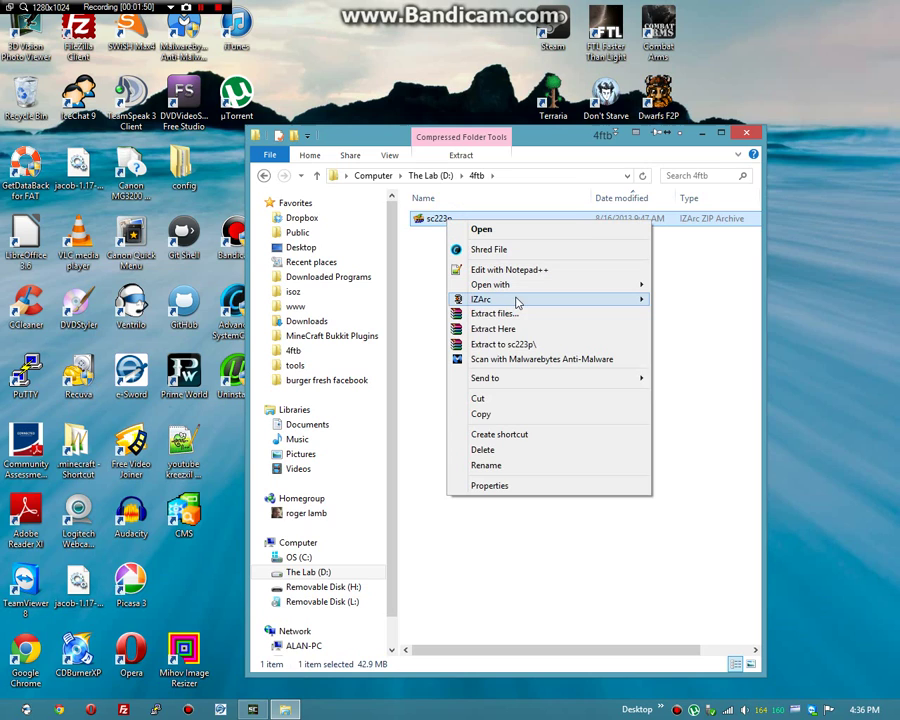
pyautogui.moveTo(517, 302)
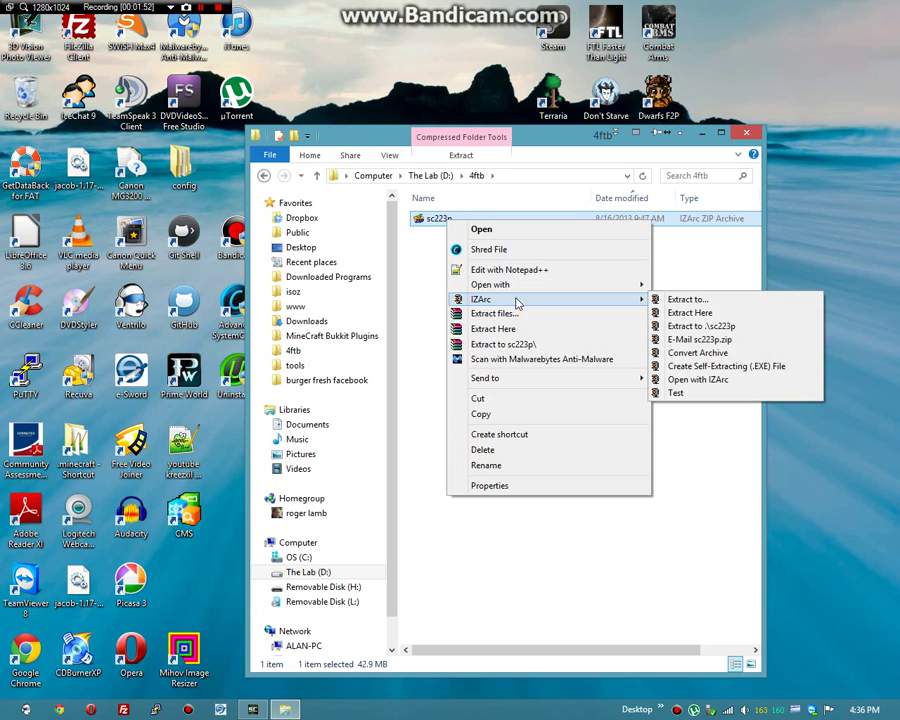
pyautogui.click(680, 327)
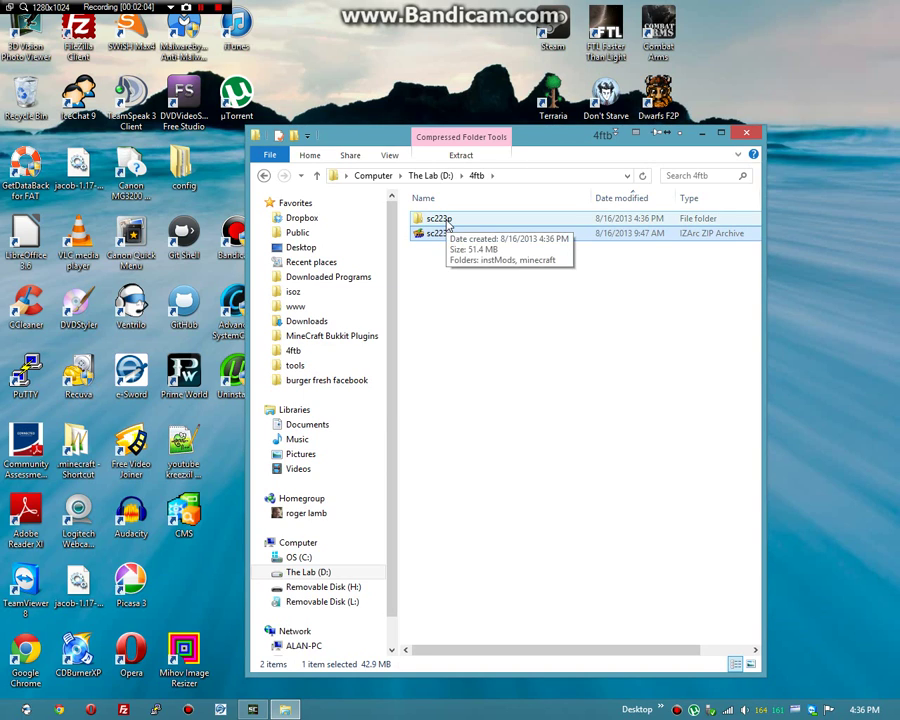
# Step: Open the extracted sc223p folder and a second The Lab (D:) window, arranged side by side
pyautogui.doubleClick(444, 218)
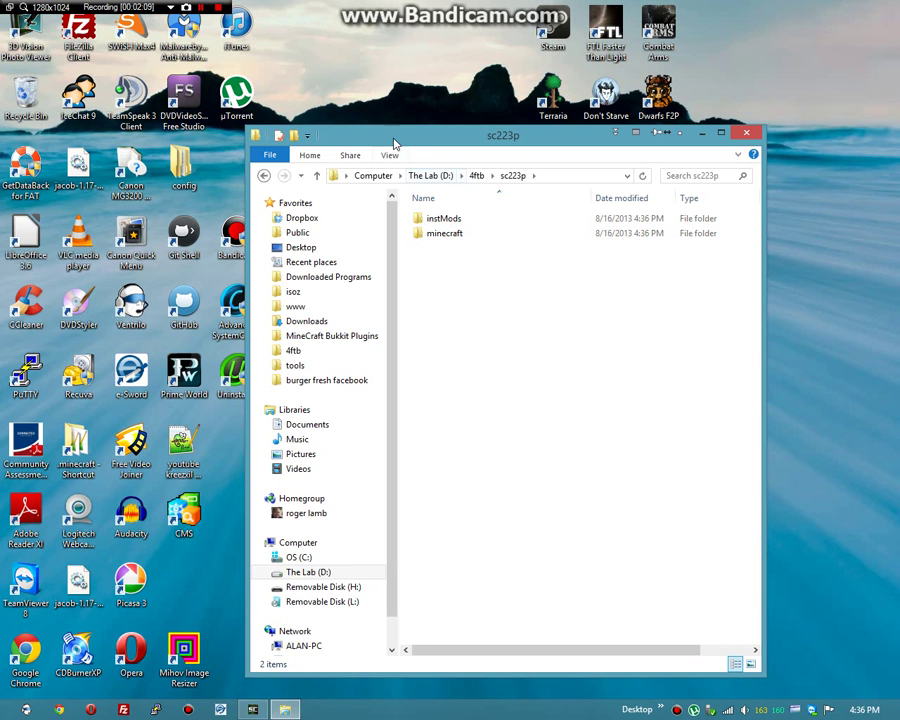
pyautogui.moveTo(396, 143); pyautogui.dragTo(570, 44)
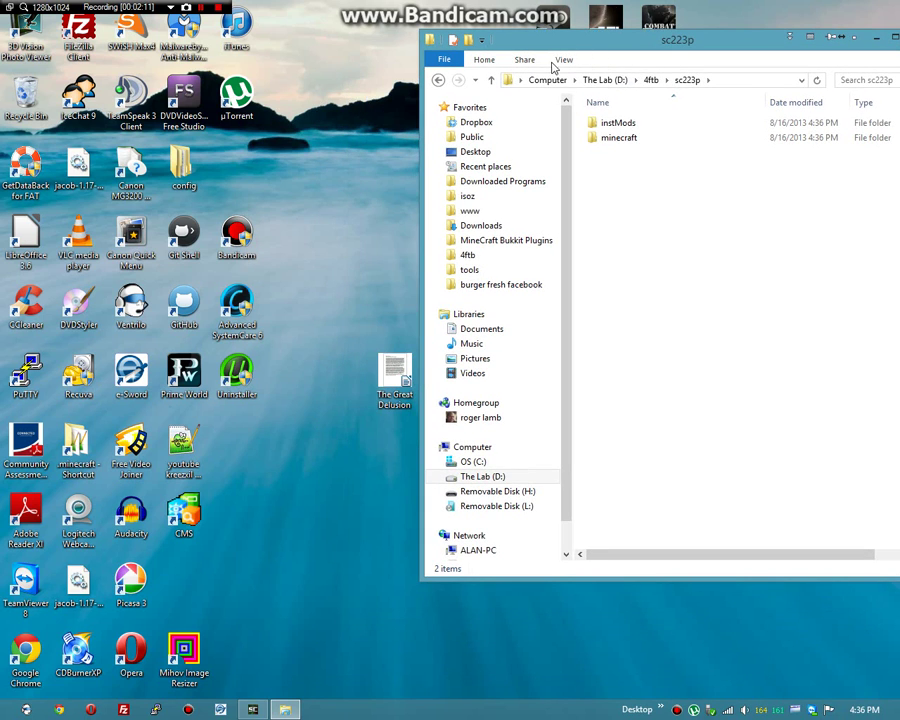
pyautogui.rightClick(482, 477)
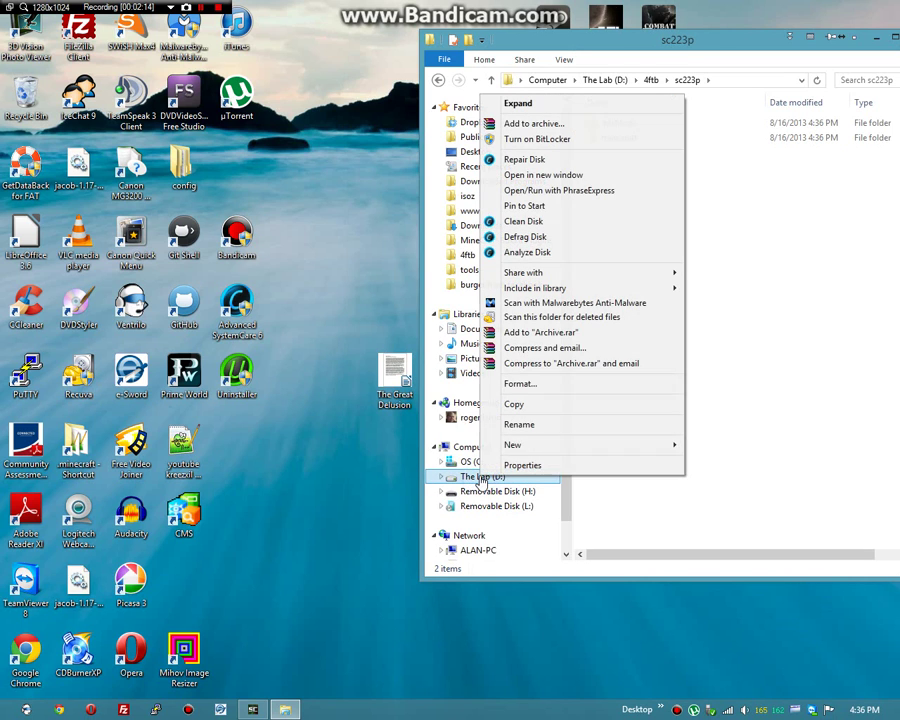
pyautogui.click(548, 177)
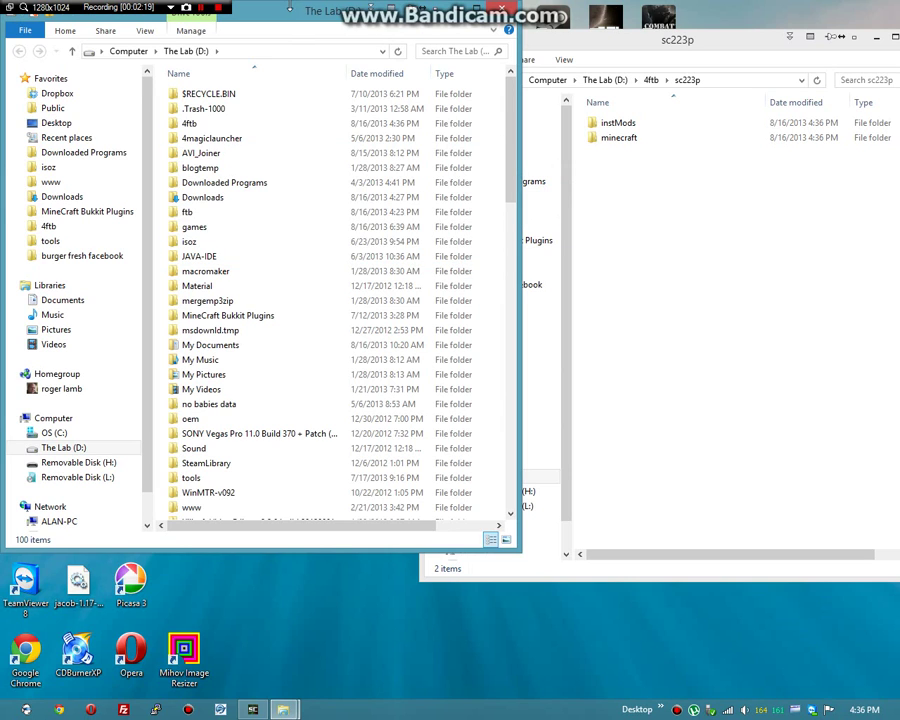
pyautogui.moveTo(292, 2); pyautogui.dragTo(295, 85)
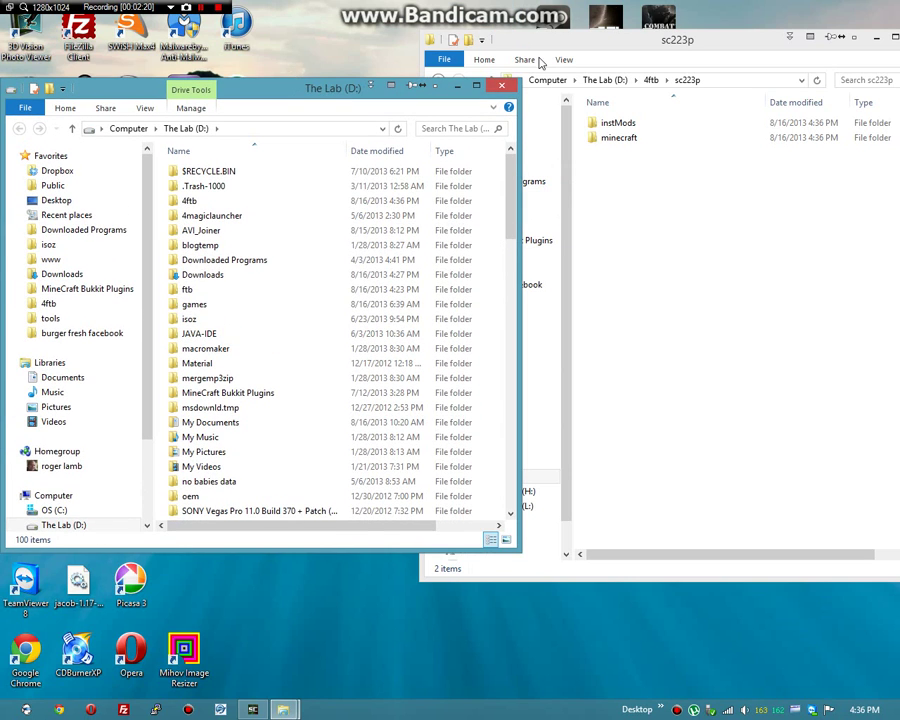
pyautogui.moveTo(547, 52); pyautogui.dragTo(541, 226)
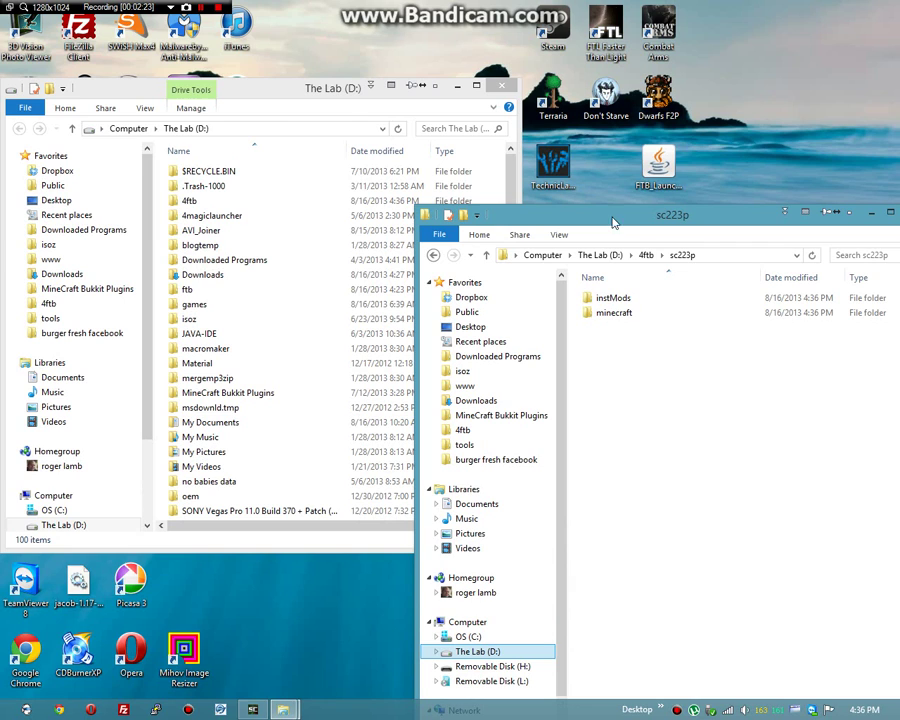
# Step: Start FTB Launcher, verify its install folder is D:\ftb, and close it
pyautogui.doubleClick(660, 163)
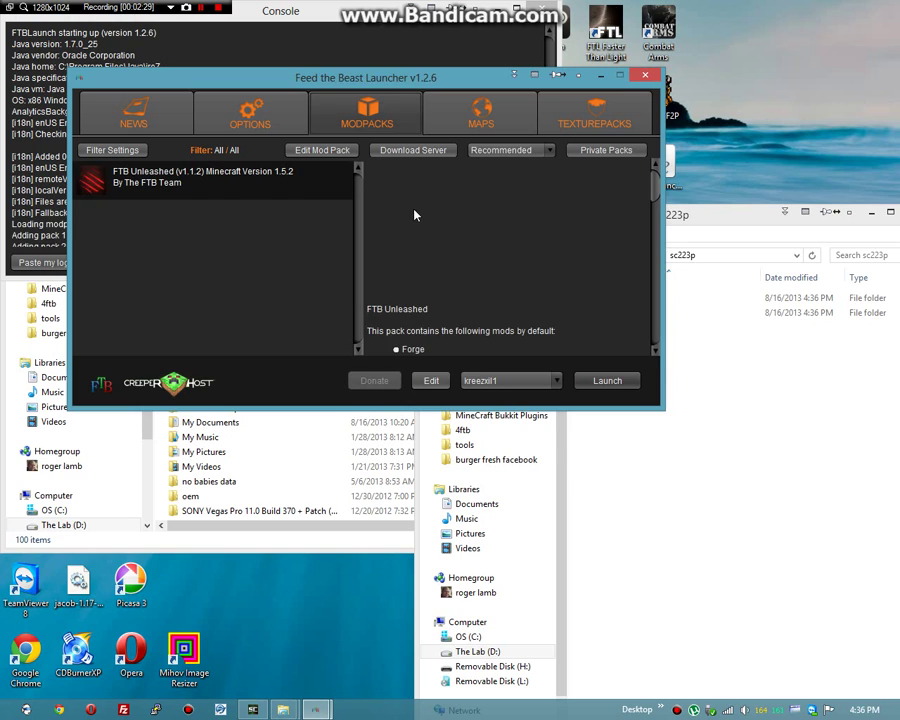
pyautogui.click(256, 126)
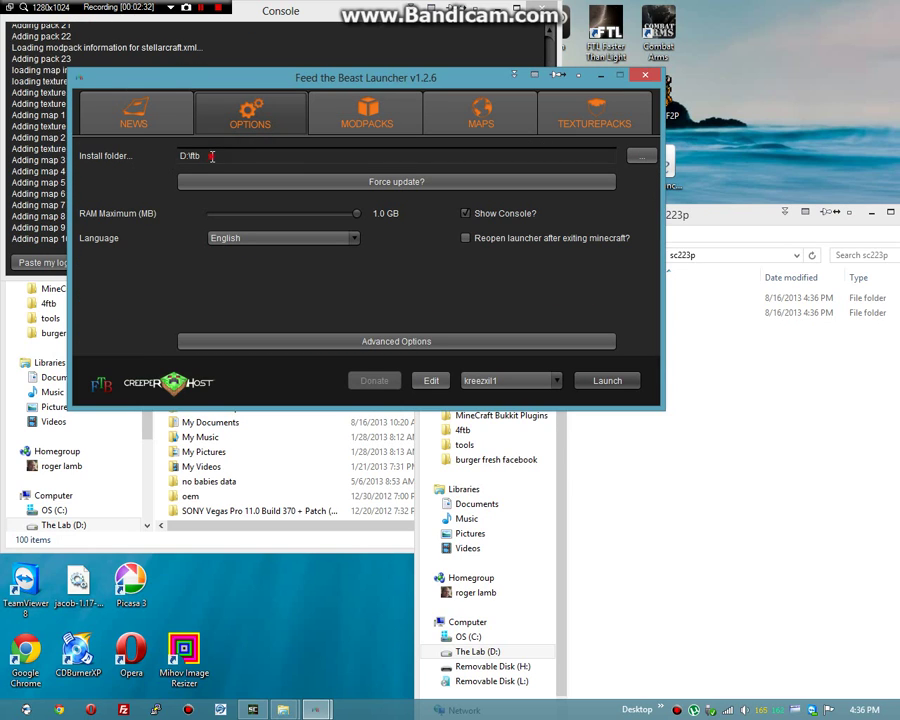
pyautogui.tripleClick(226, 156)
pyautogui.click(226, 156)
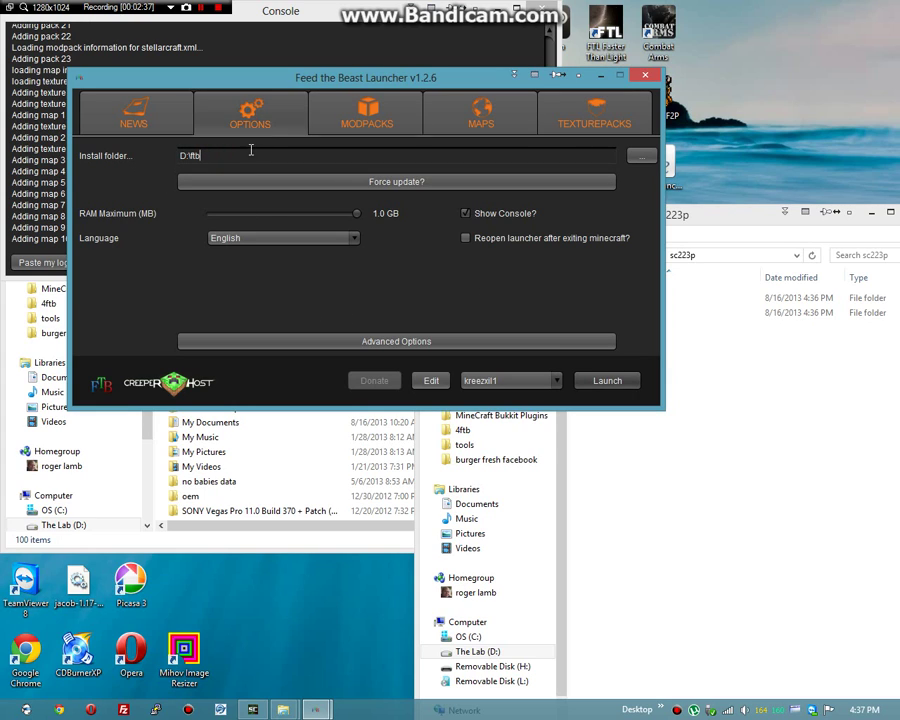
pyautogui.click(650, 77)
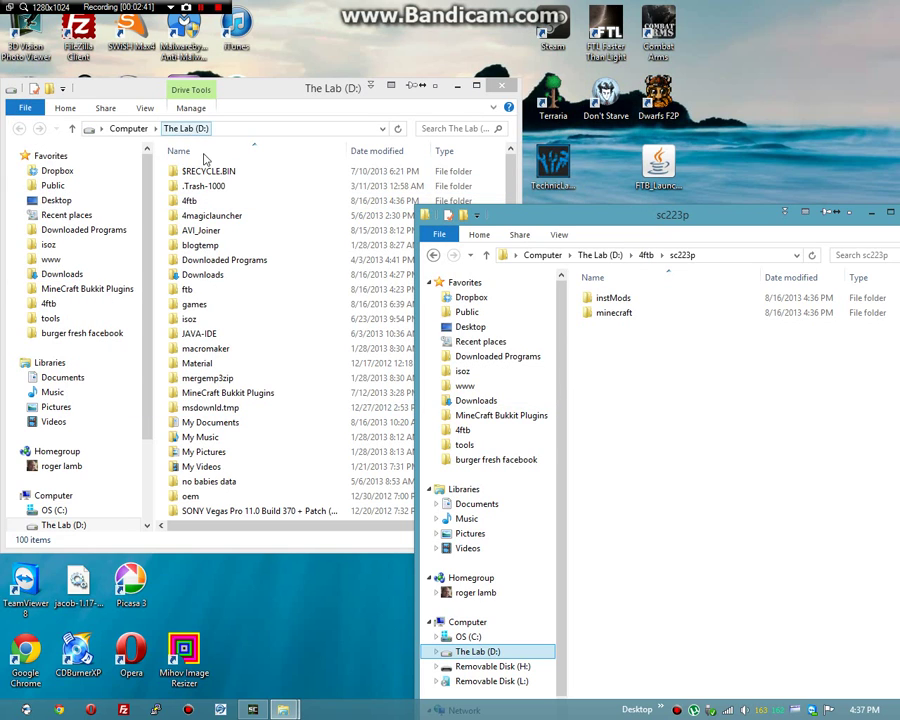
# Step: Drag instMods and minecraft from sc223p into D:\ftb\StellarCraft
pyautogui.doubleClick(196, 290)
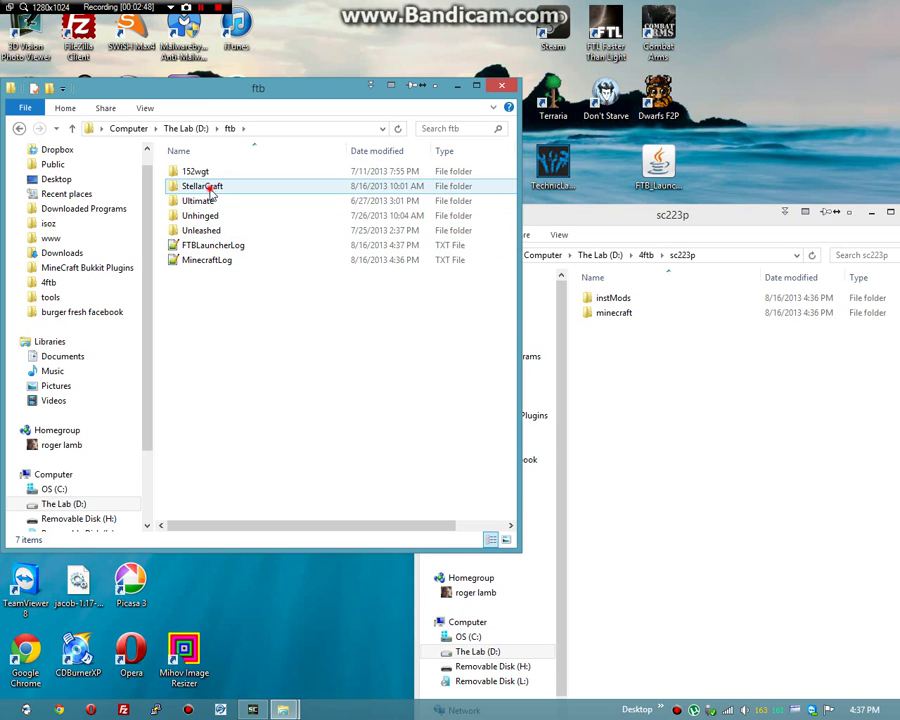
pyautogui.doubleClick(210, 188)
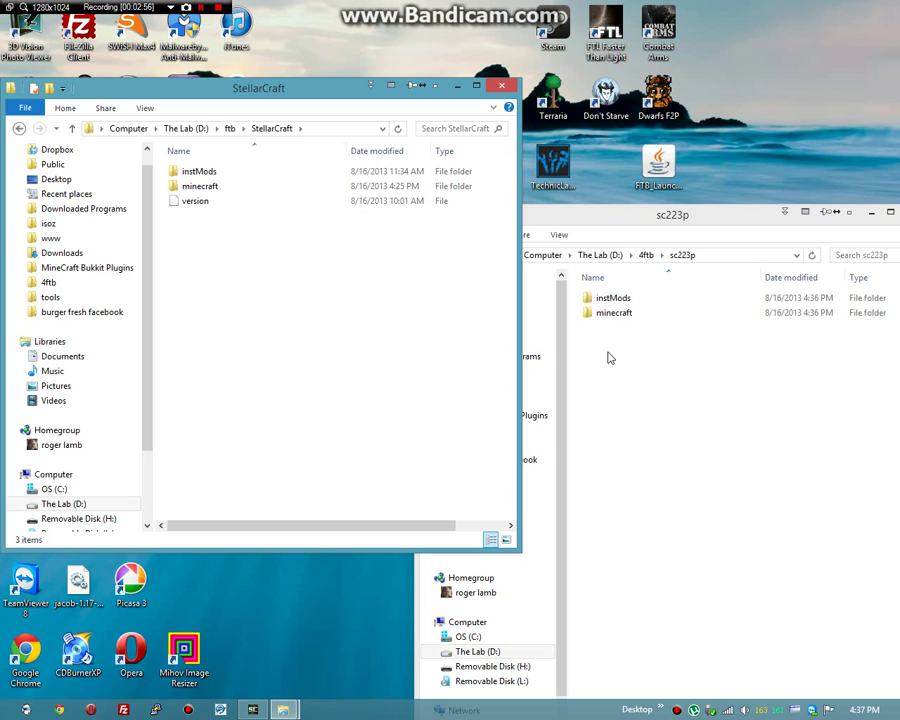
pyautogui.moveTo(605, 353); pyautogui.dragTo(281, 296)
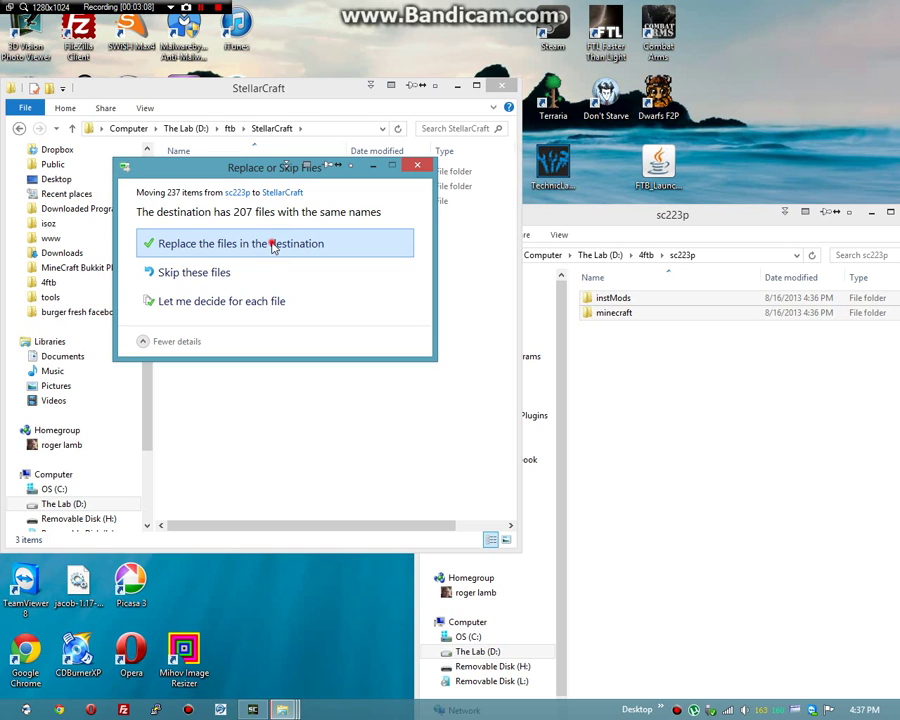
# Step: Choose to replace existing files for all items and grant permission to continue
pyautogui.click(272, 246)
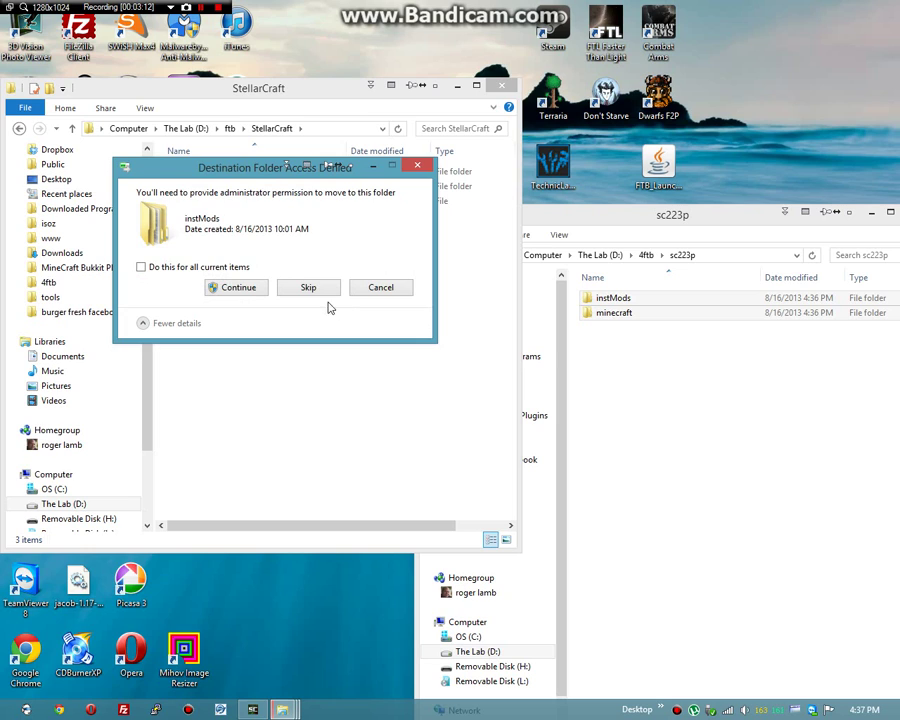
pyautogui.click(185, 270)
pyautogui.click(236, 288)
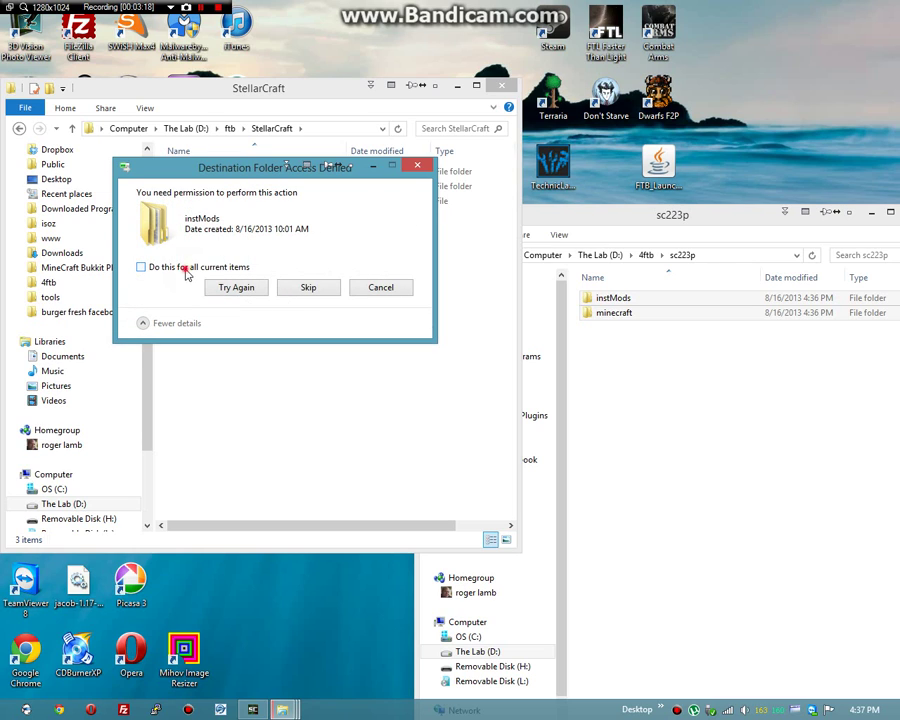
pyautogui.click(185, 268)
pyautogui.click(240, 295)
# Step: Quit the running Minecraft, retry the blocked move for all items, then close the StellarCraft window
pyautogui.click(253, 709)
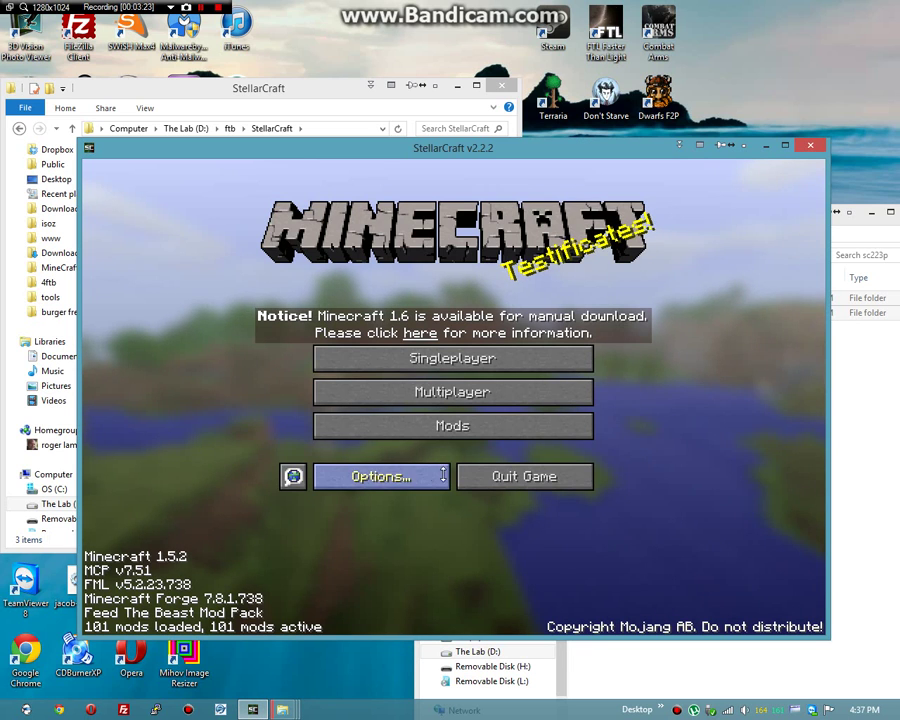
pyautogui.click(514, 487)
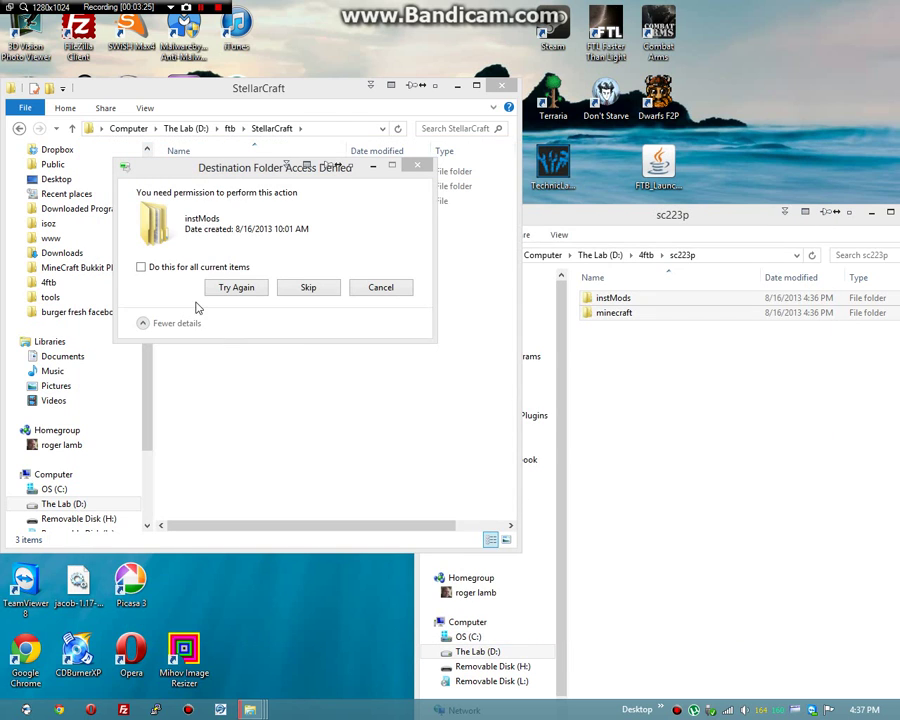
pyautogui.click(143, 266)
pyautogui.click(236, 287)
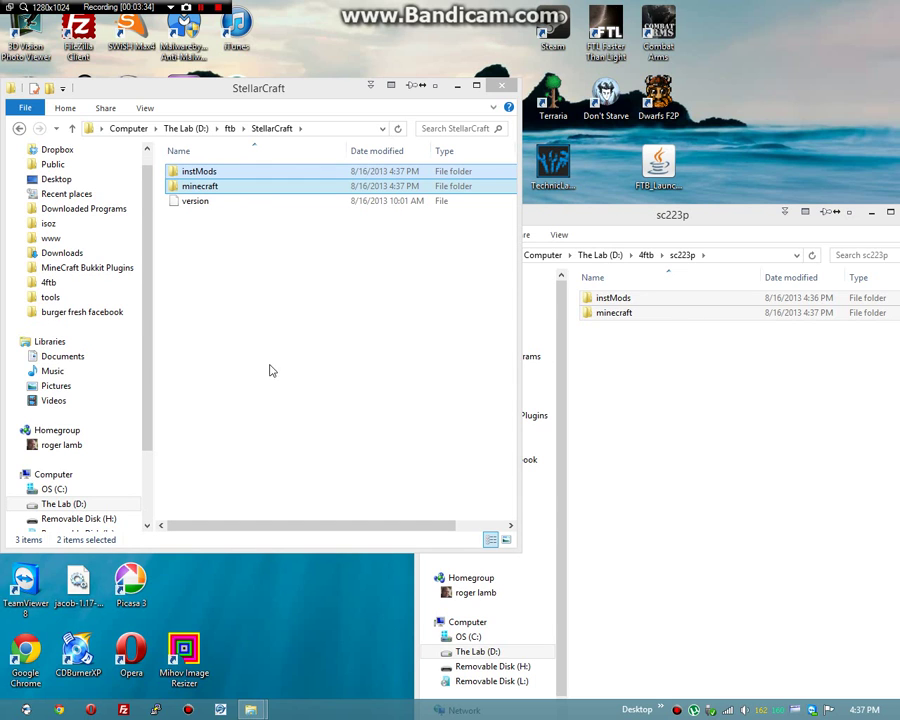
pyautogui.click(501, 85)
# Step: Close the sc223p window and launch StellarCraft from the desktop FTB Launcher
pyautogui.moveTo(541, 201); pyautogui.dragTo(354, 187)
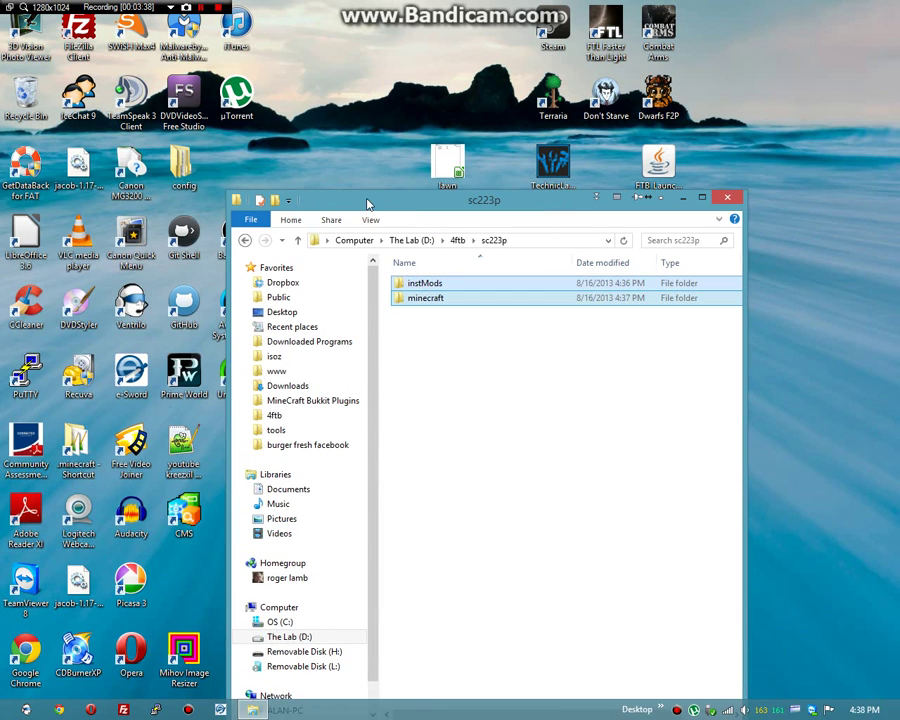
pyautogui.click(734, 202)
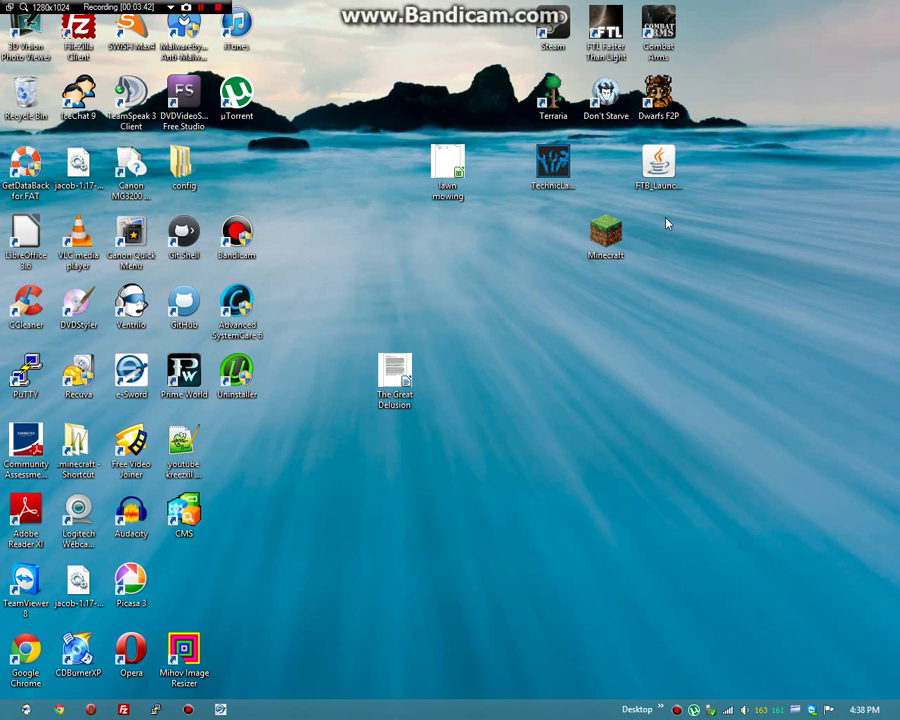
pyautogui.doubleClick(656, 166)
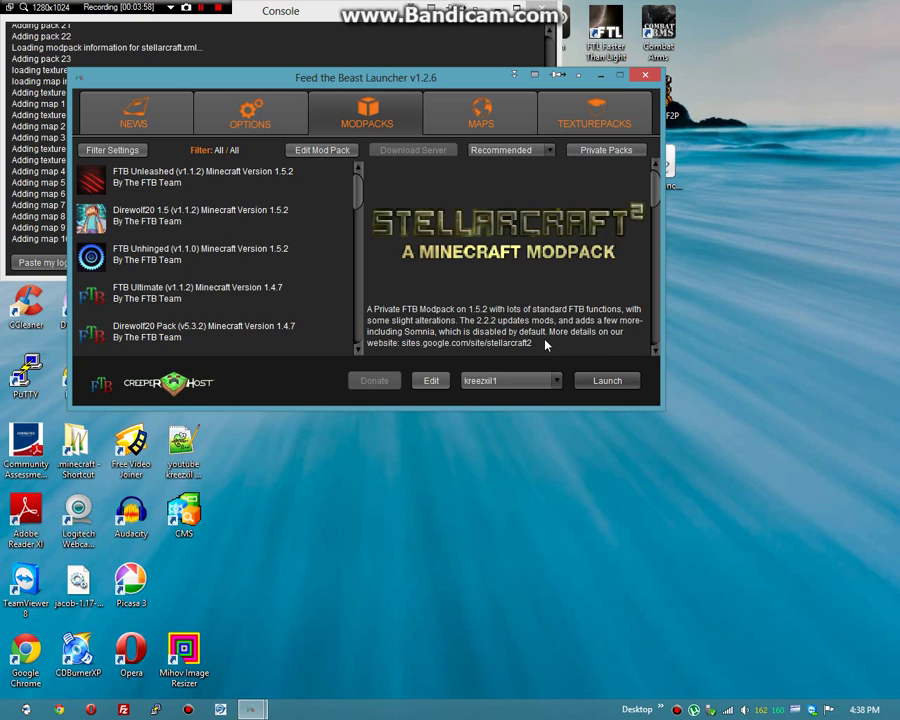
pyautogui.click(605, 381)
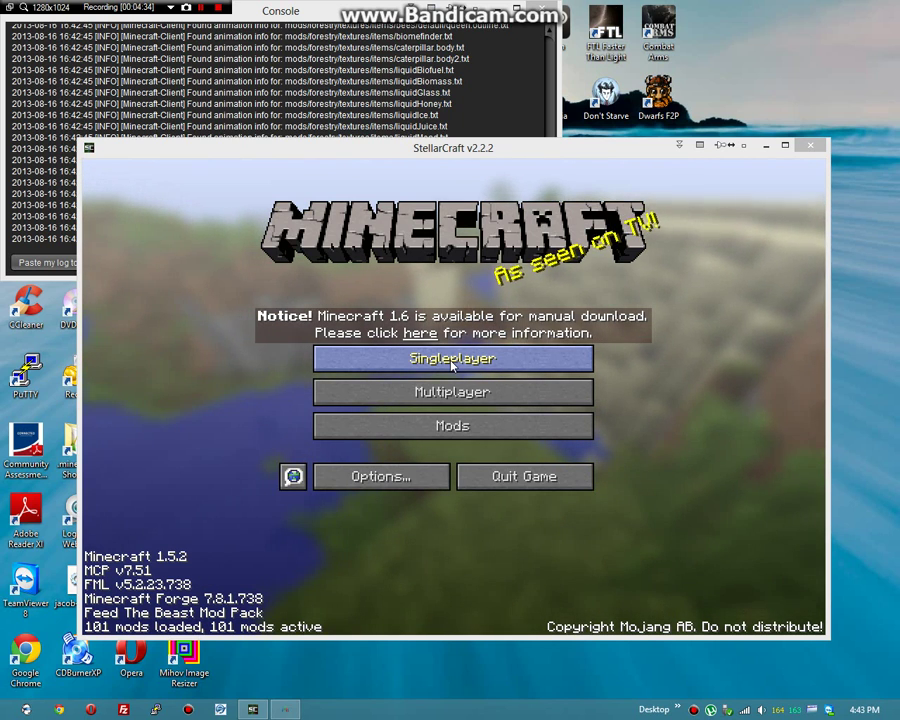
# Step: Check the multiplayer server list, then browse the loaded mods in the Mod List
pyautogui.click(456, 396)
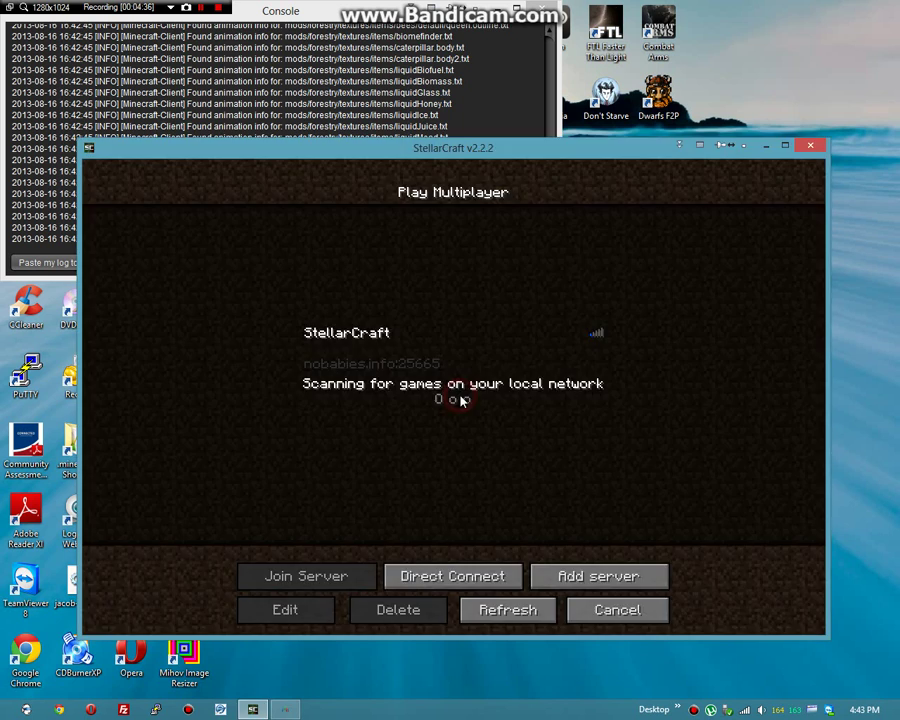
pyautogui.click(628, 612)
pyautogui.click(346, 424)
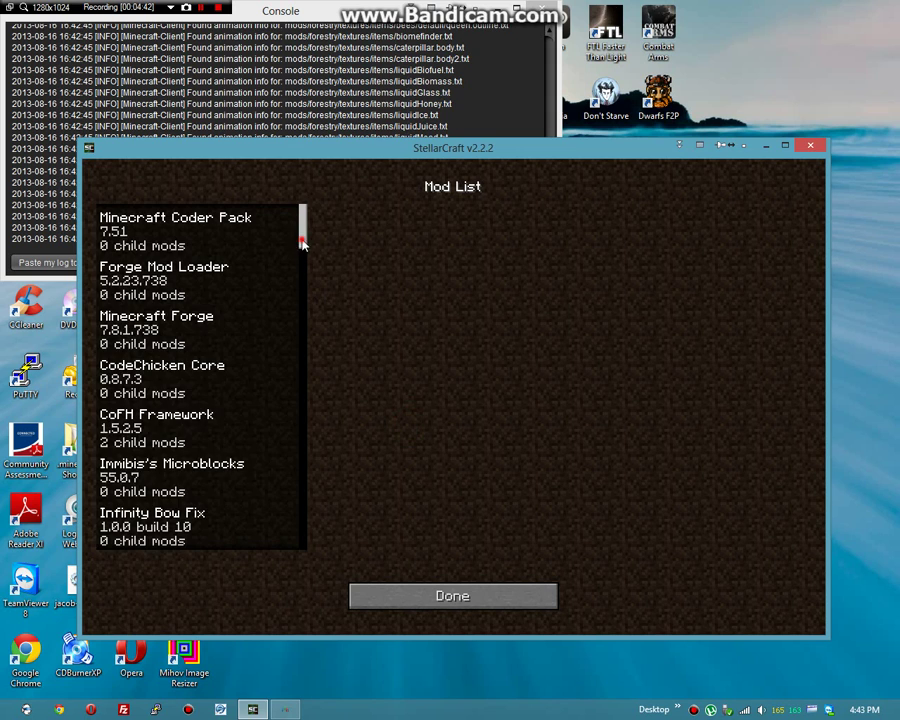
pyautogui.scroll(-6, 305, 275)
pyautogui.moveTo(307, 270); pyautogui.dragTo(320, 327)
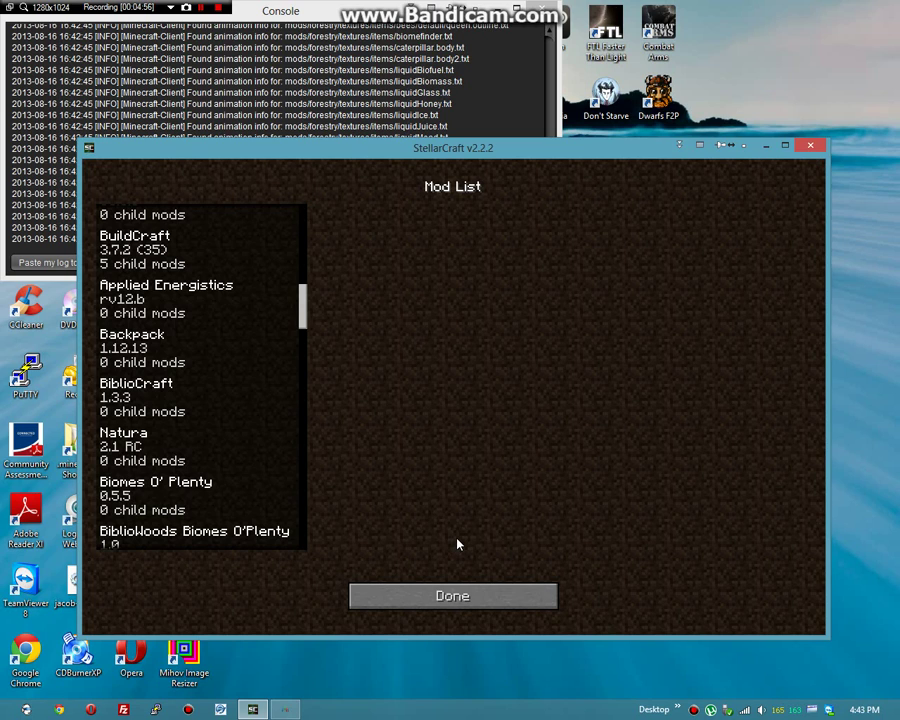
# Step: Close the mod list and connect to the StellarCraft server from the multiplayer list
pyautogui.click(452, 595)
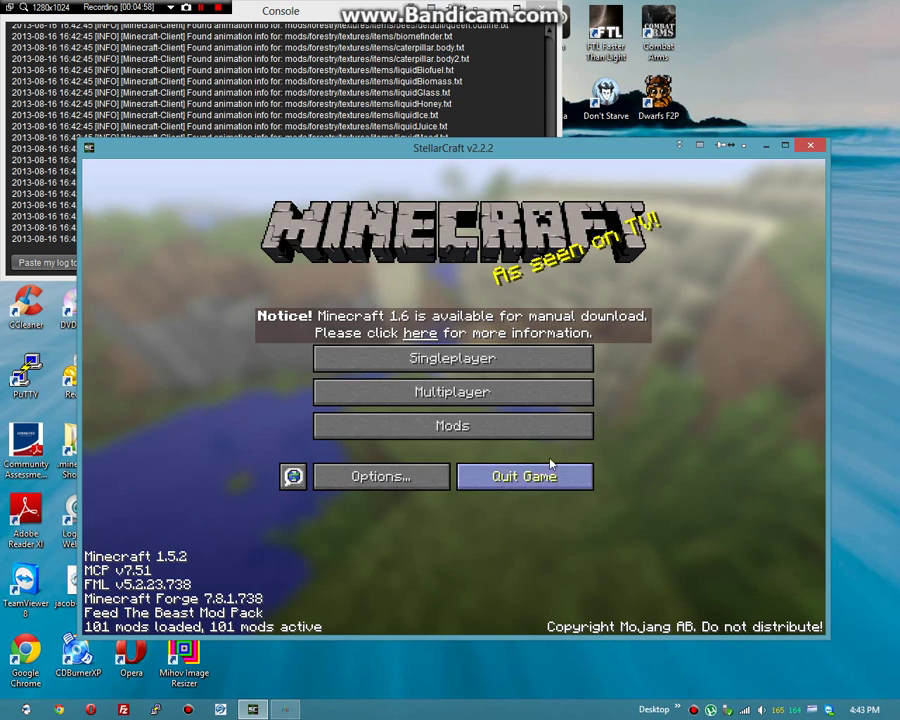
pyautogui.click(479, 398)
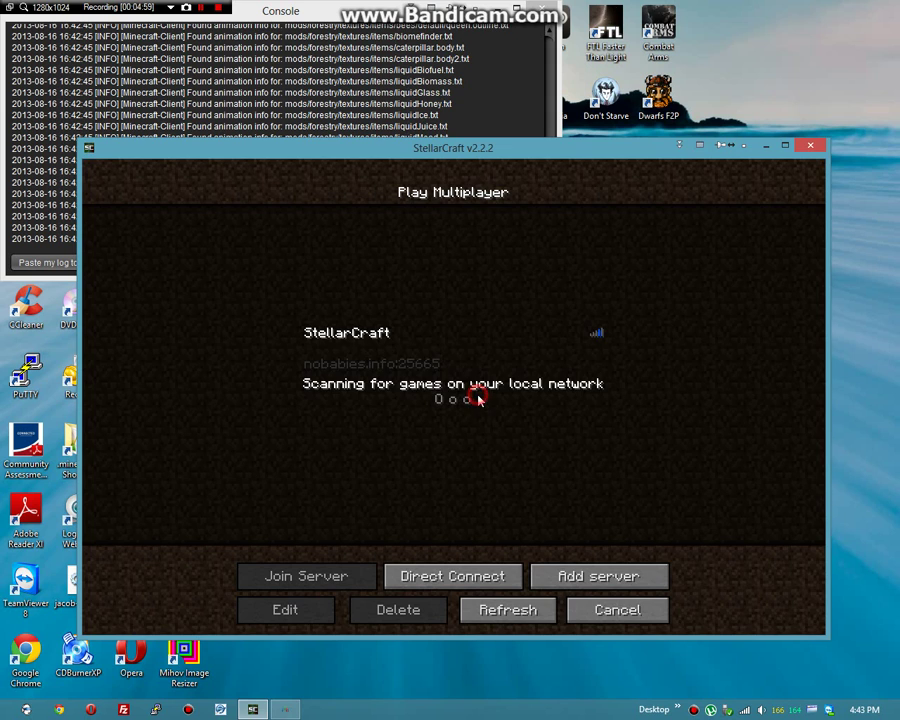
pyautogui.doubleClick(413, 353)
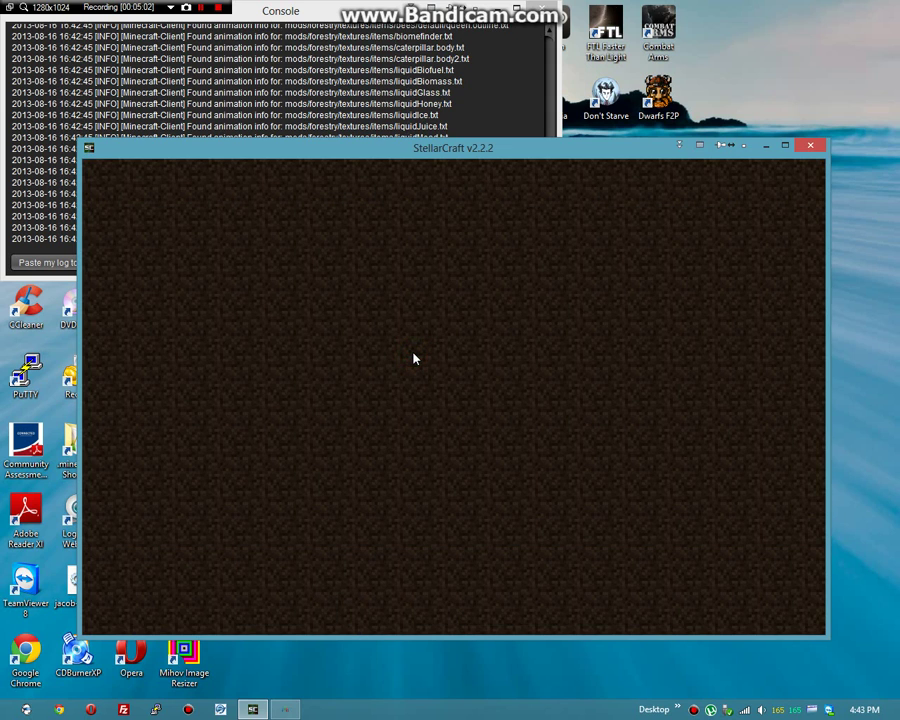